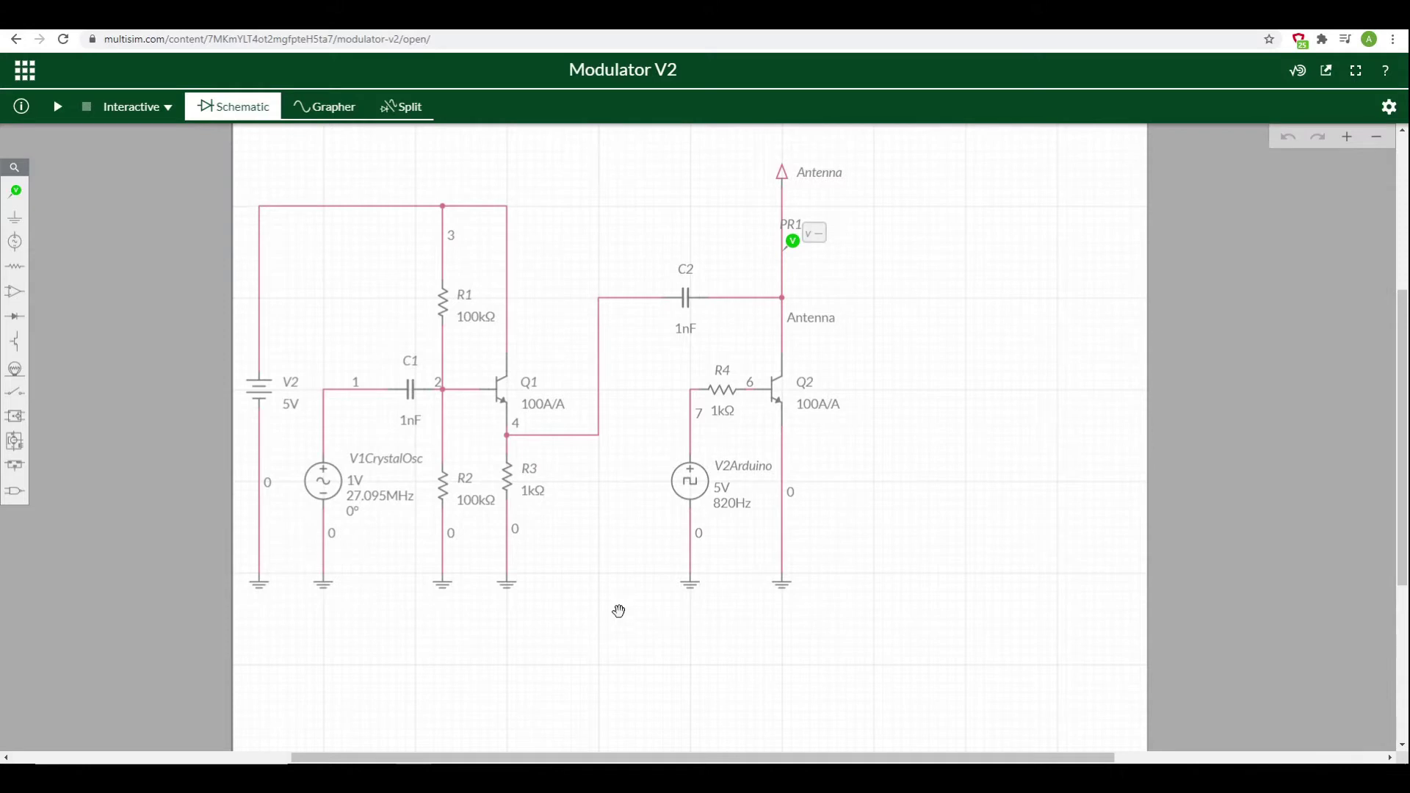
- Select the V1CrystalOsc crystal oscillator source and the wire from V2Arduino to R4
double_click(376, 463)
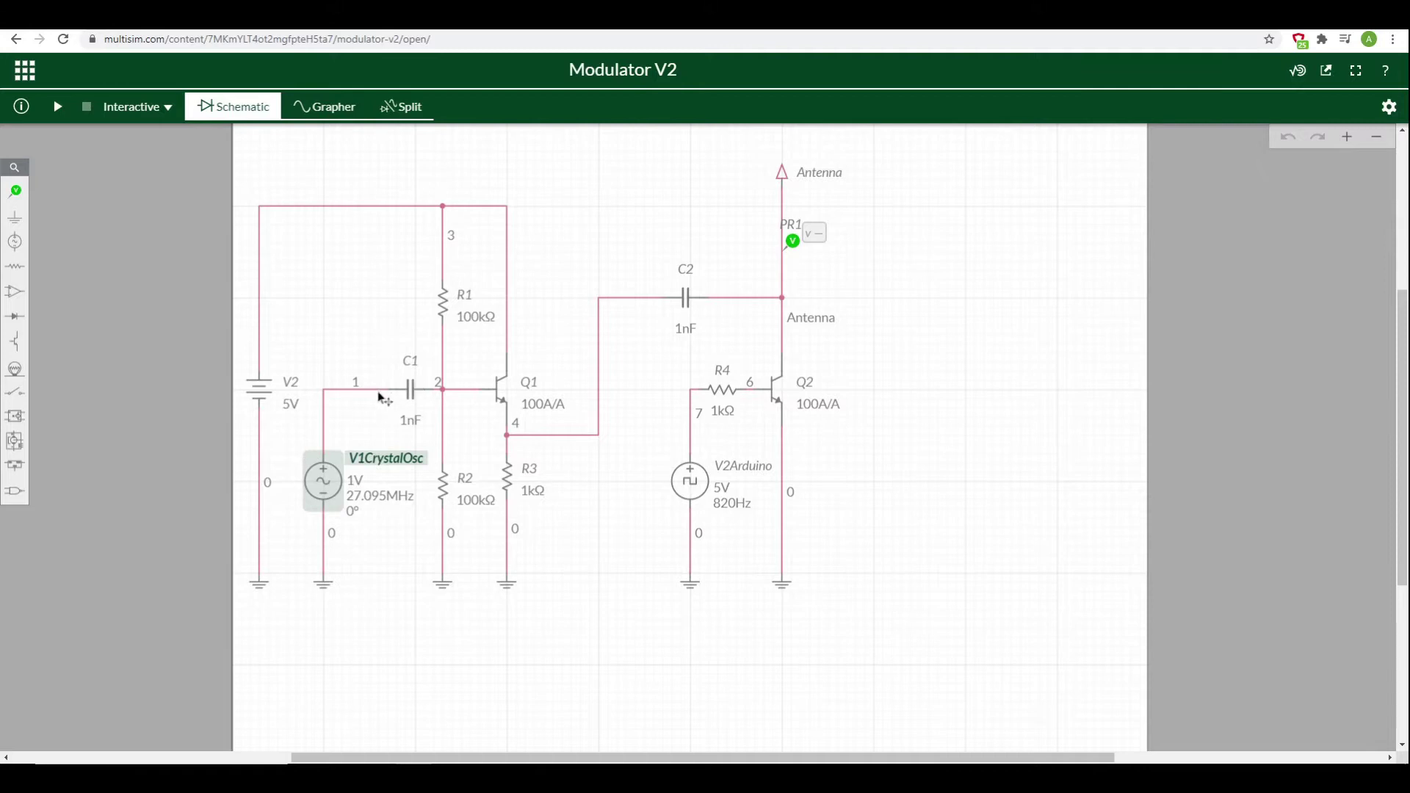
click(692, 396)
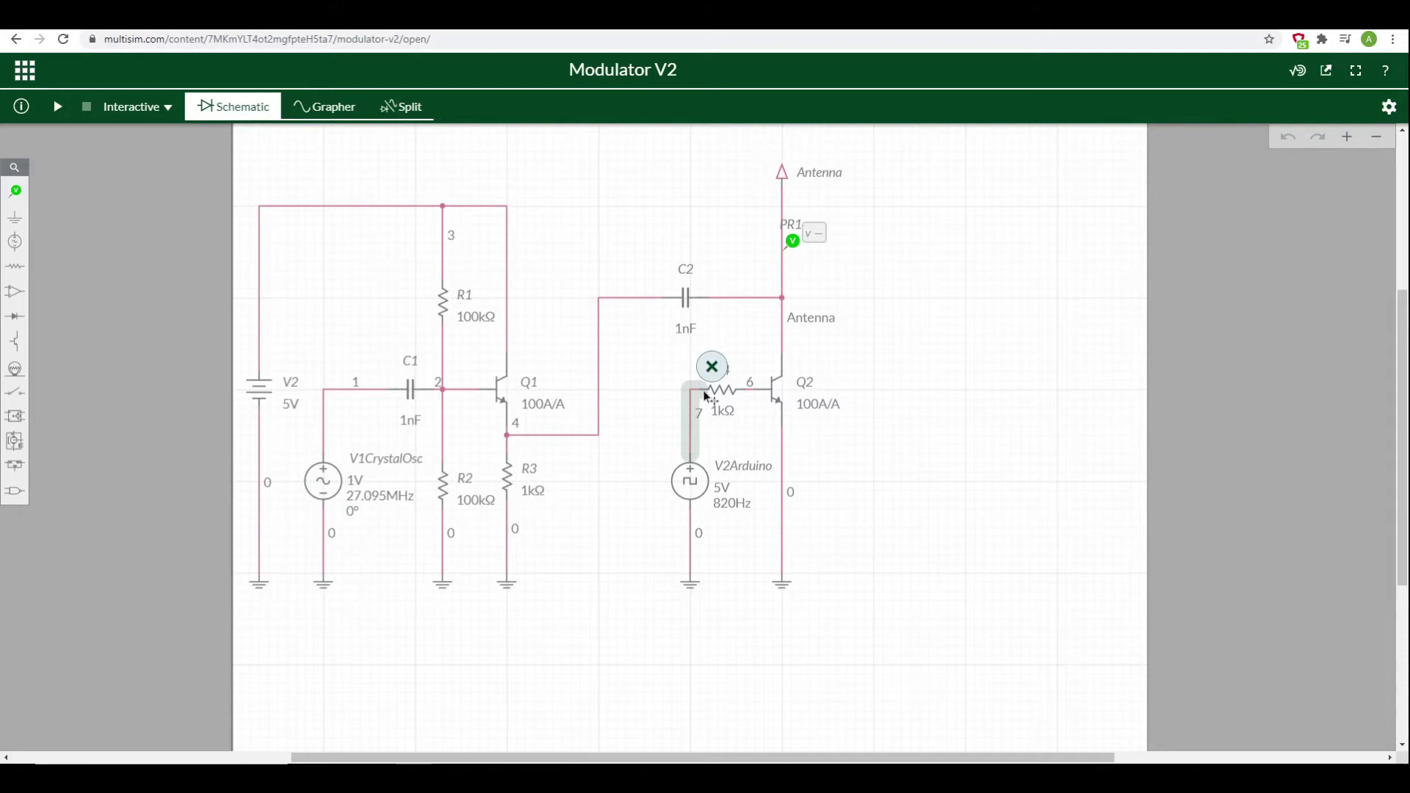
scroll(840, 343, right, 1)
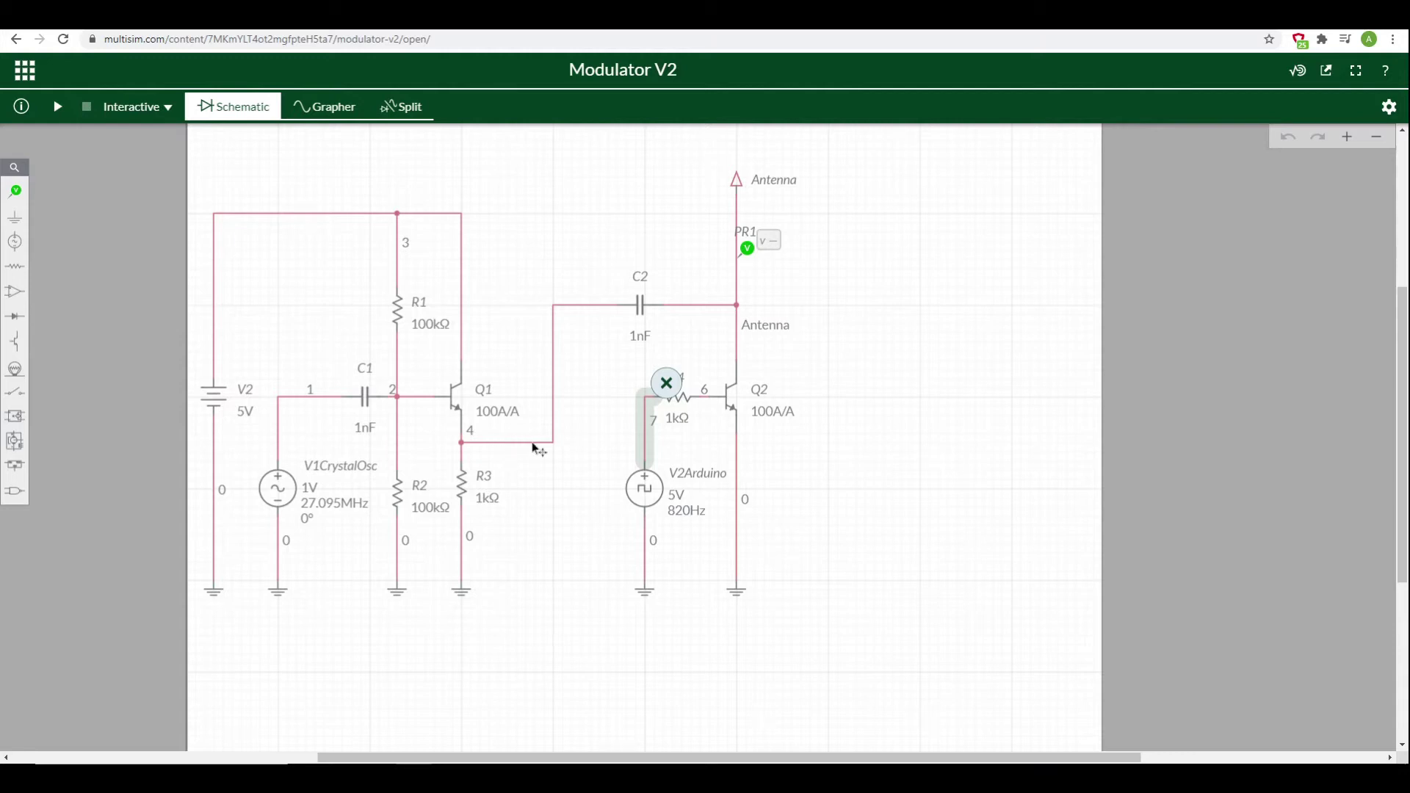
scroll(112, 388, left, 1)
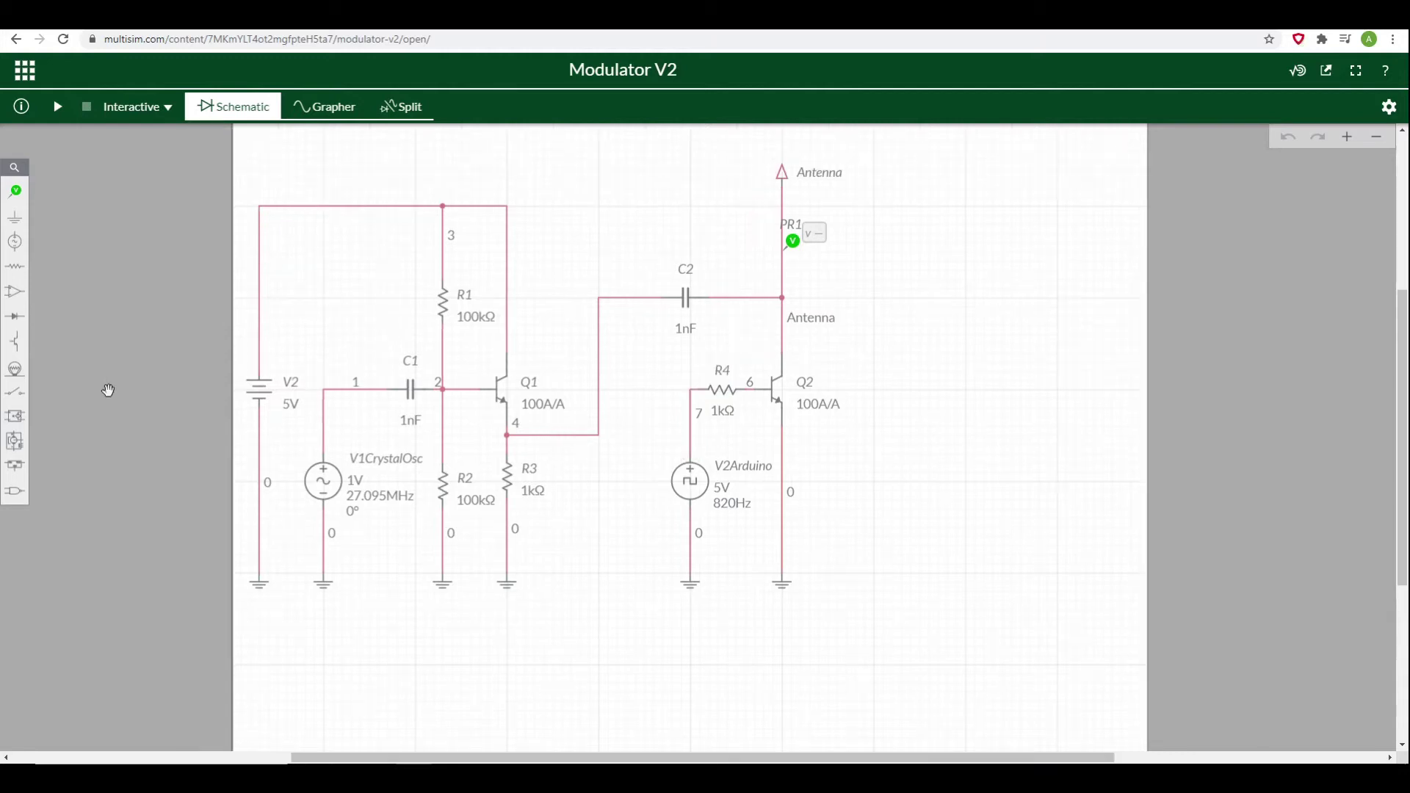
- Insert SPST switch S1 into the wire just before C2
click(15, 399)
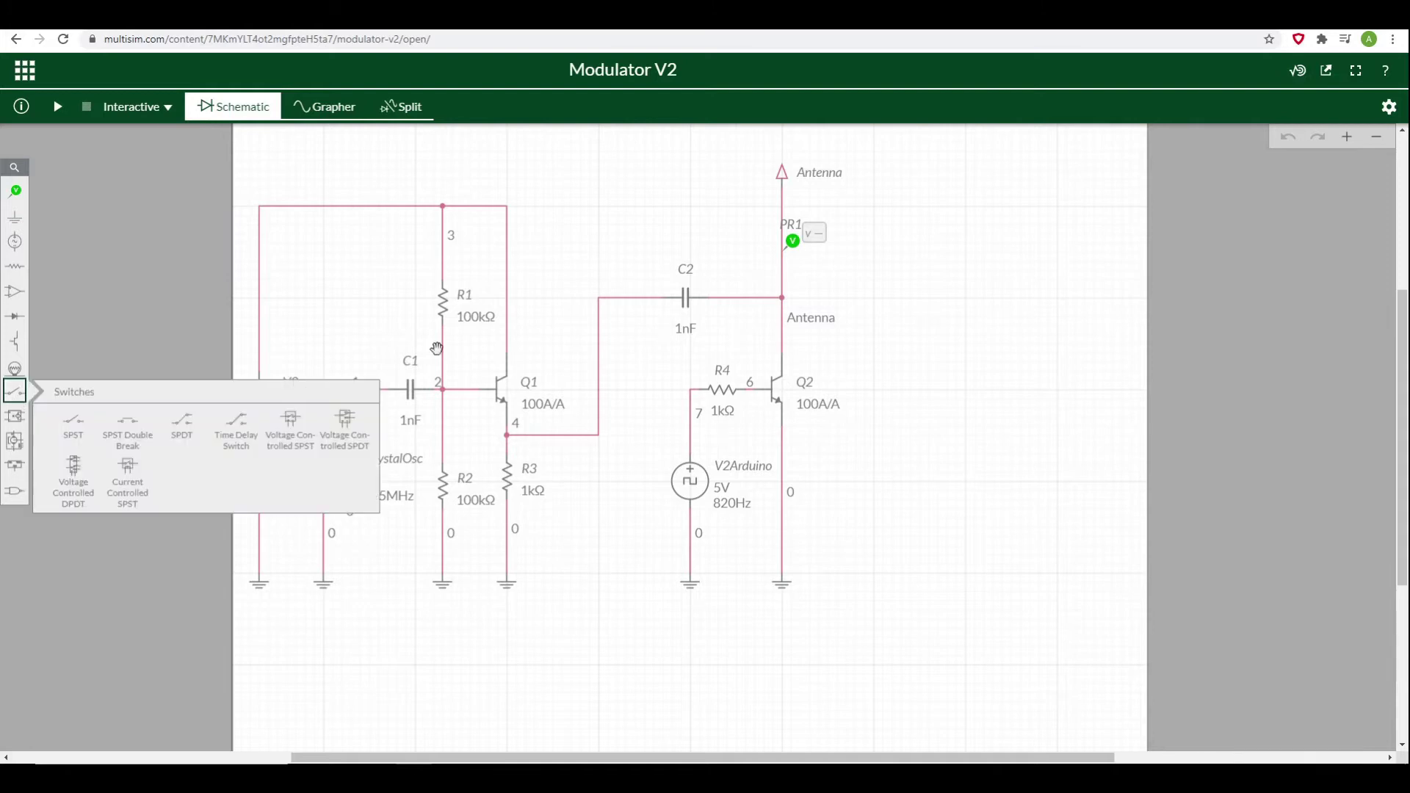
click(71, 426)
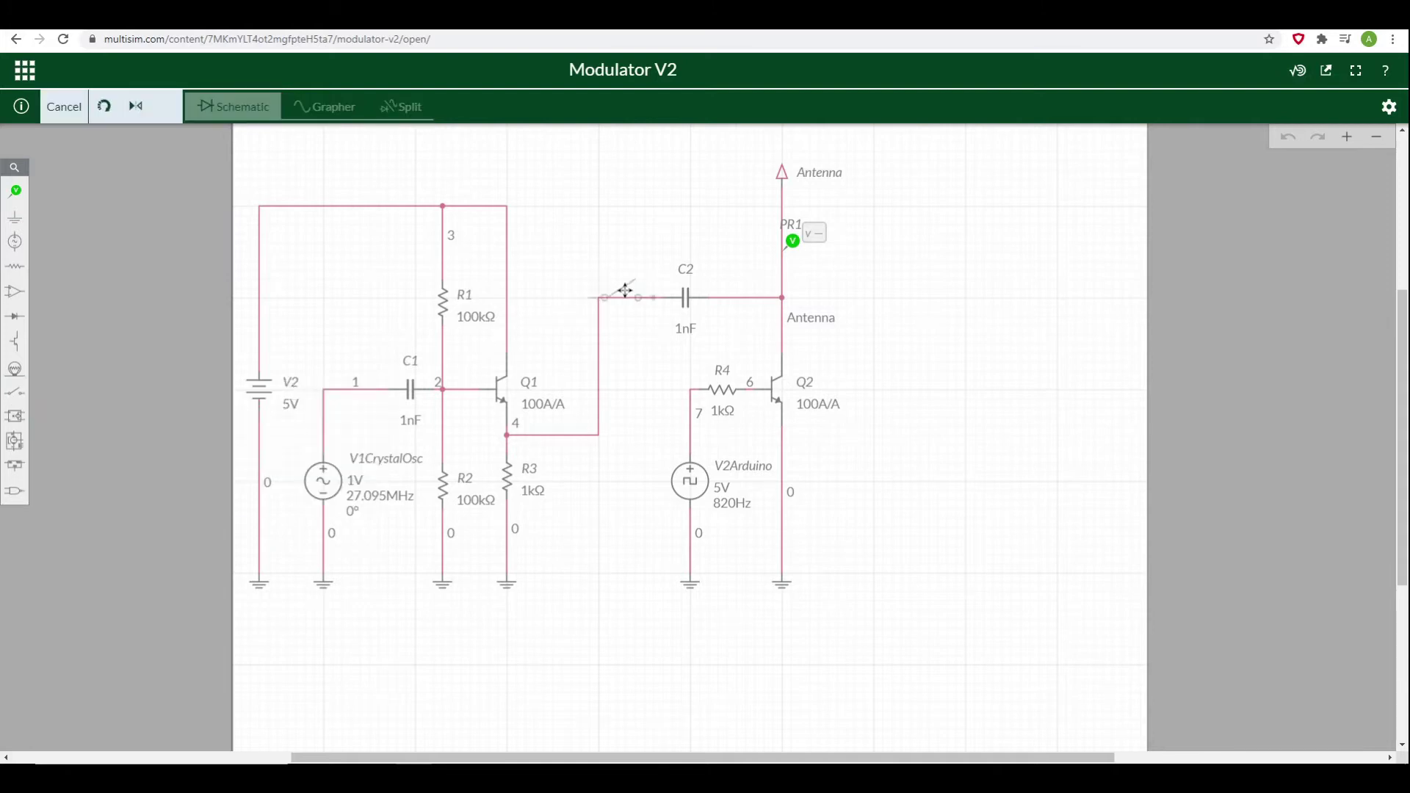
click(627, 297)
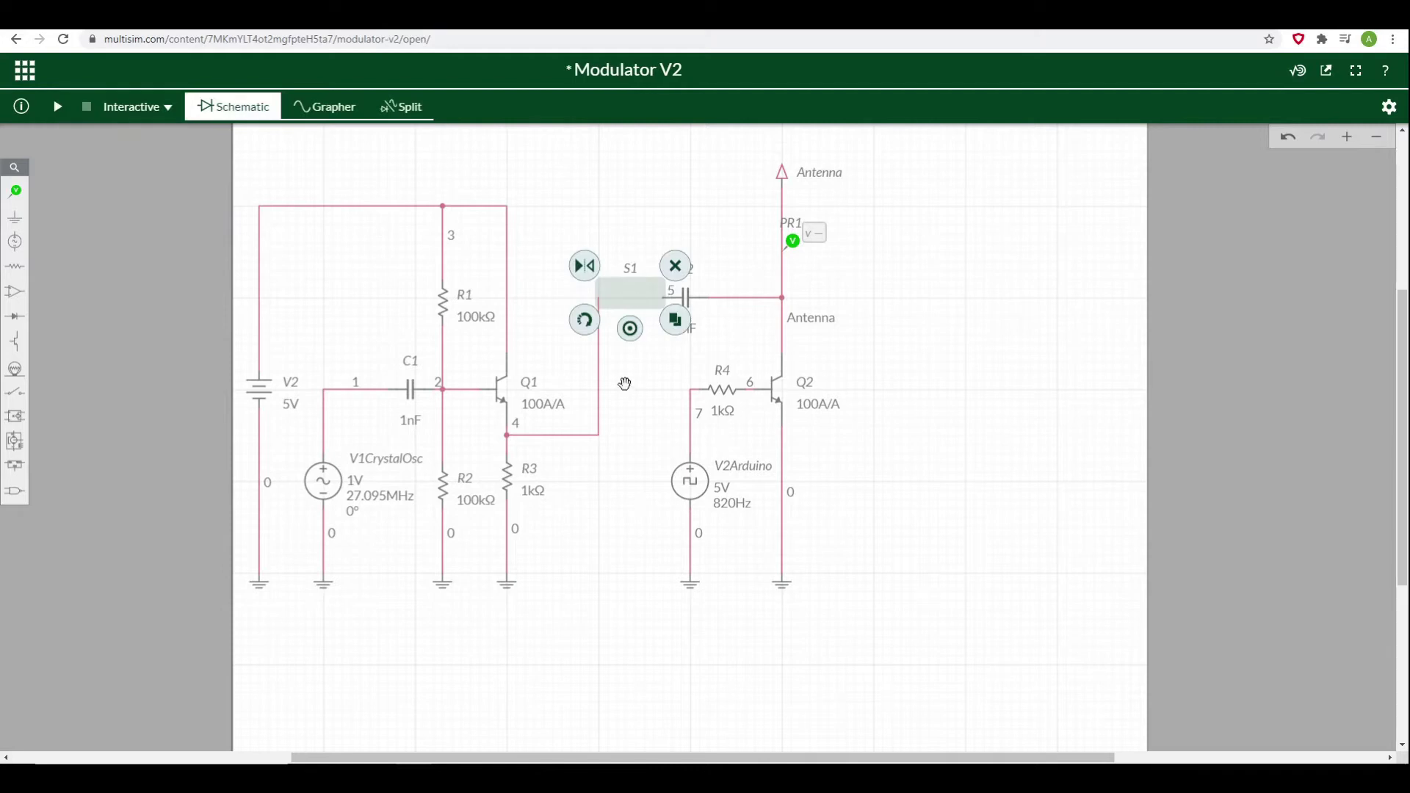
click(627, 388)
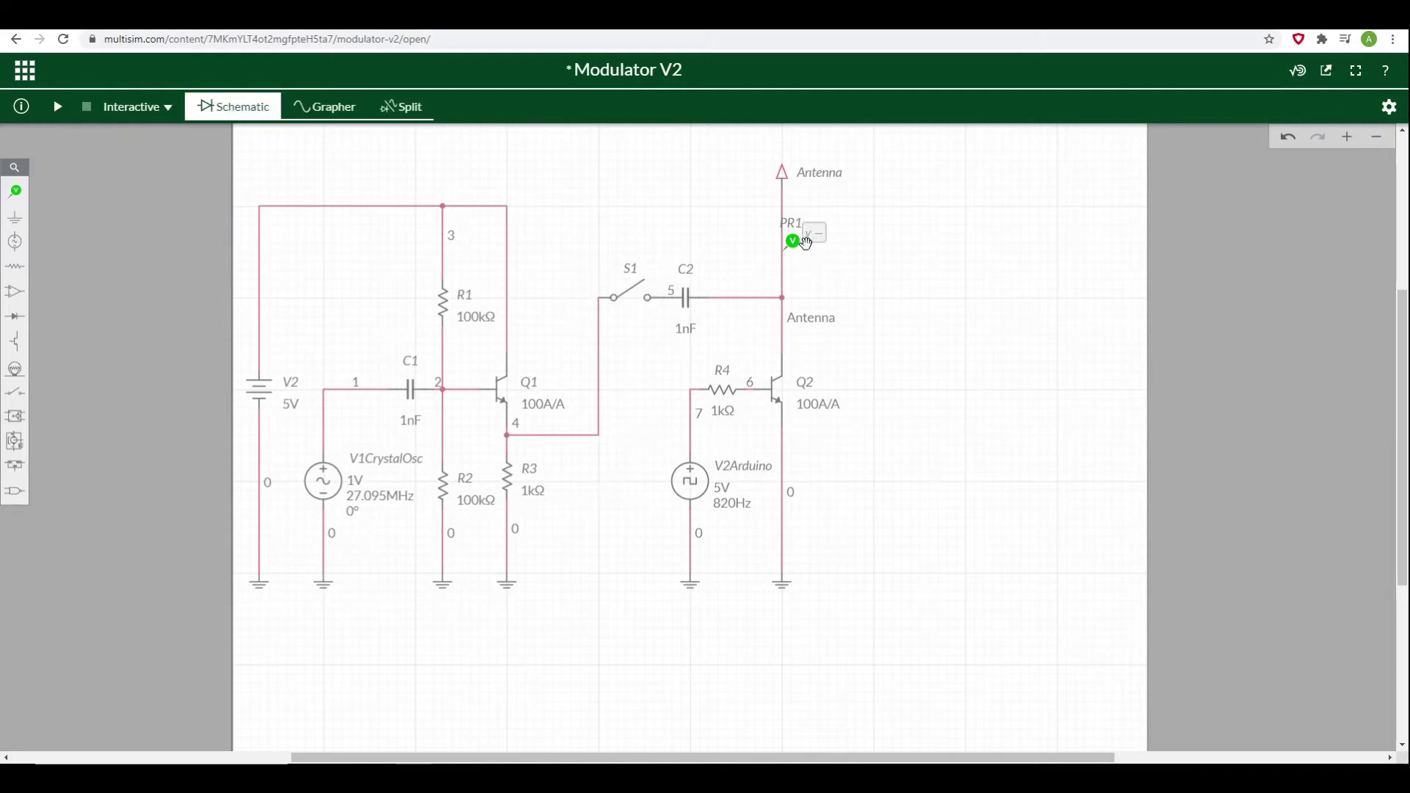
- Move probe PR1 from the antenna to node 1 and add voltage probe PR2 on the S1 wire
drag(797, 242, 380, 377)
click(15, 192)
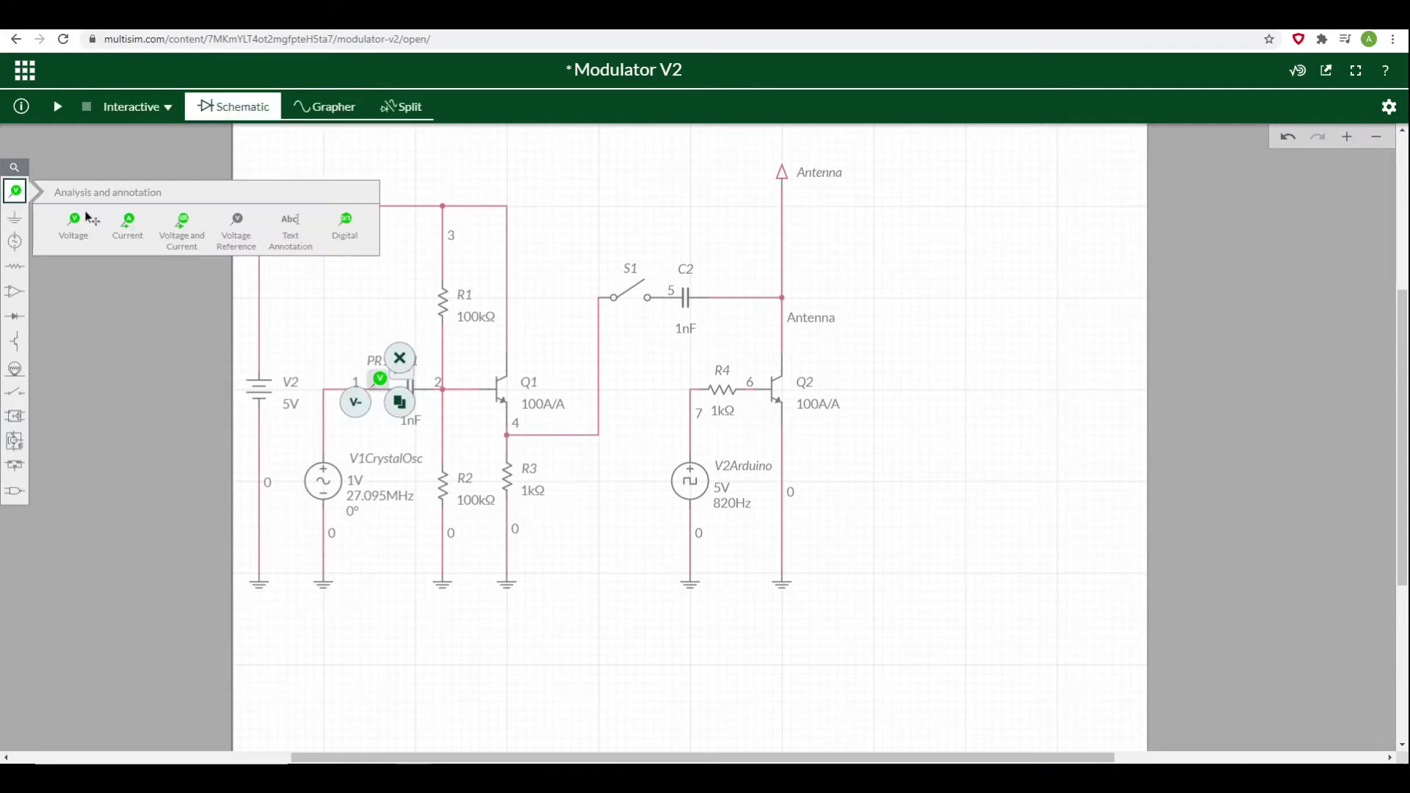
click(63, 219)
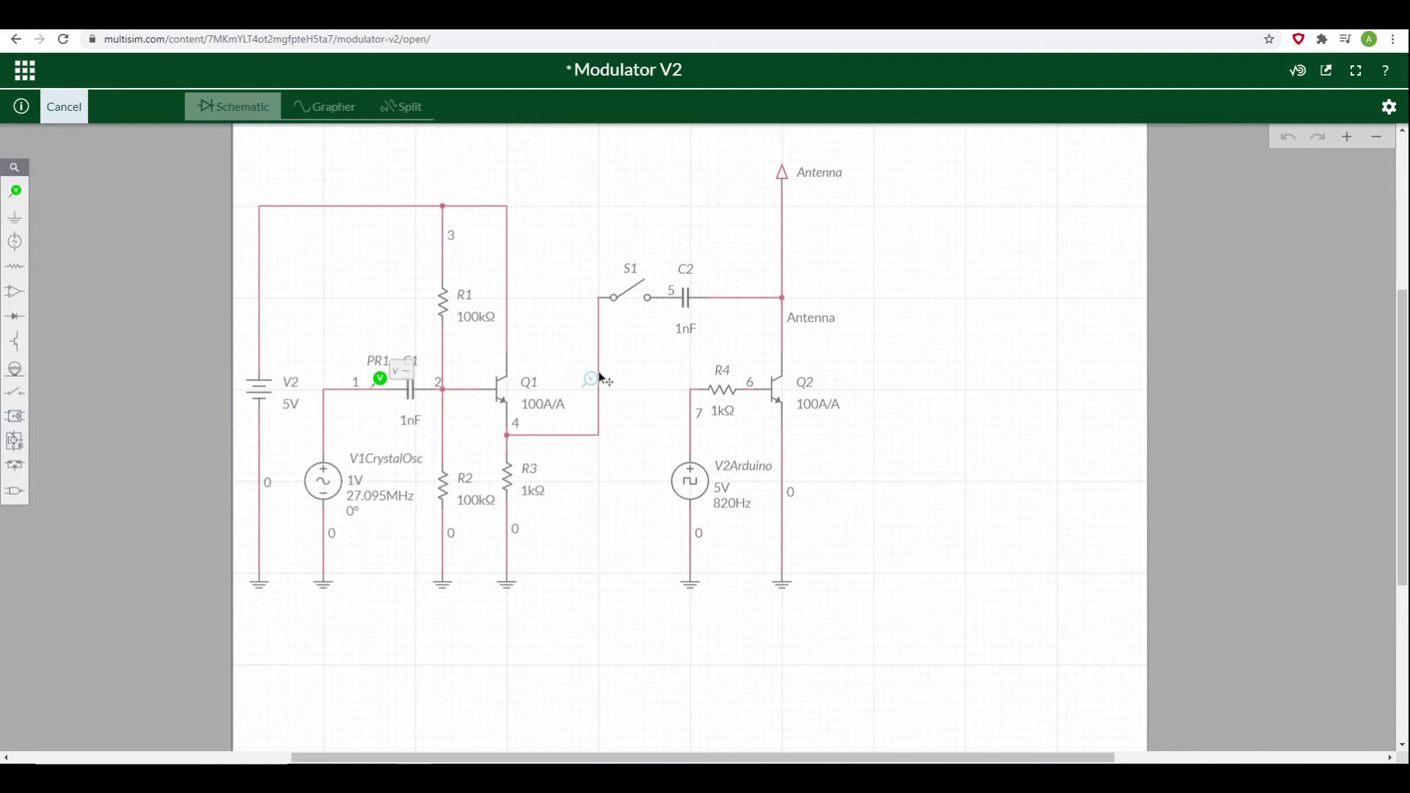
click(611, 349)
- Start the simulation in the Grapher waveform view and bring up the graph's properties
click(335, 112)
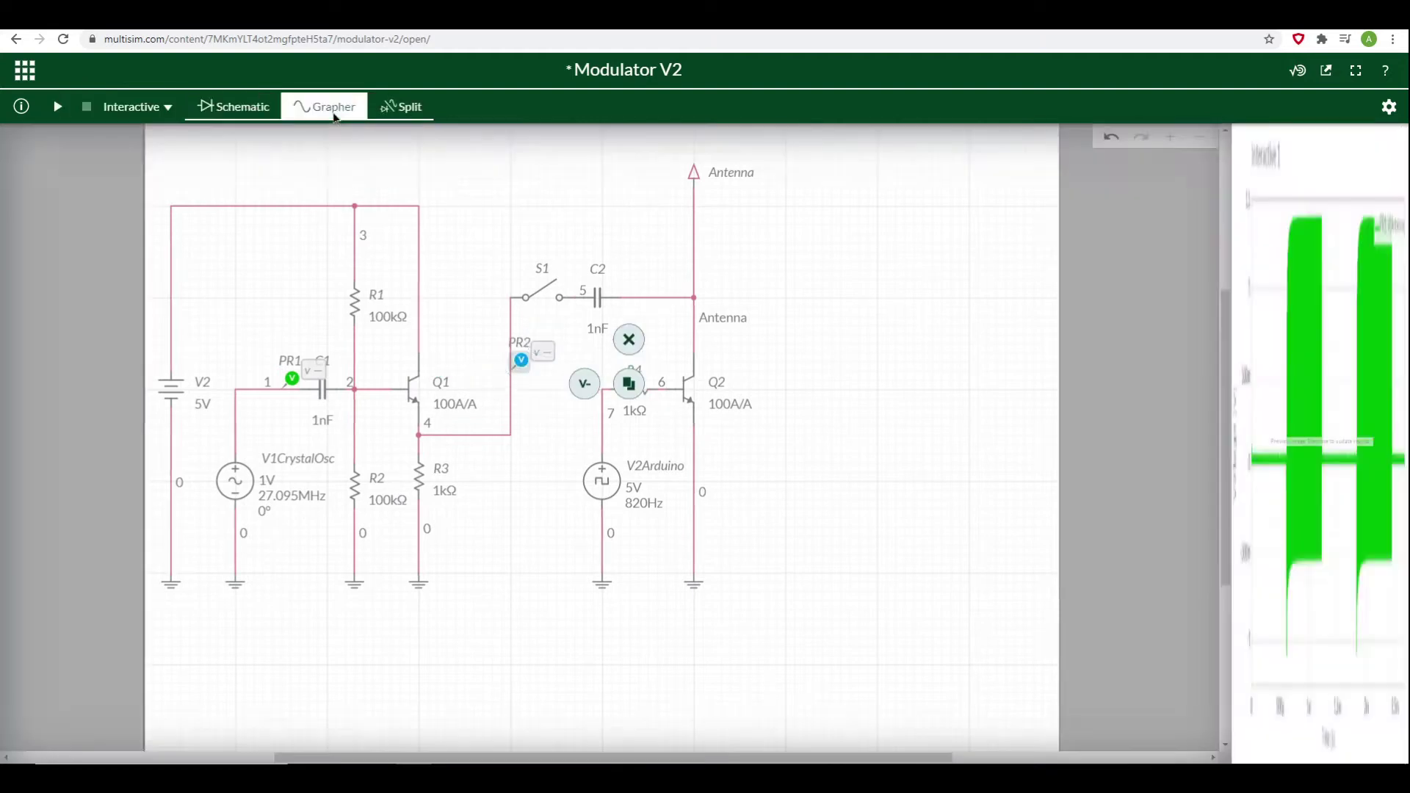
click(59, 108)
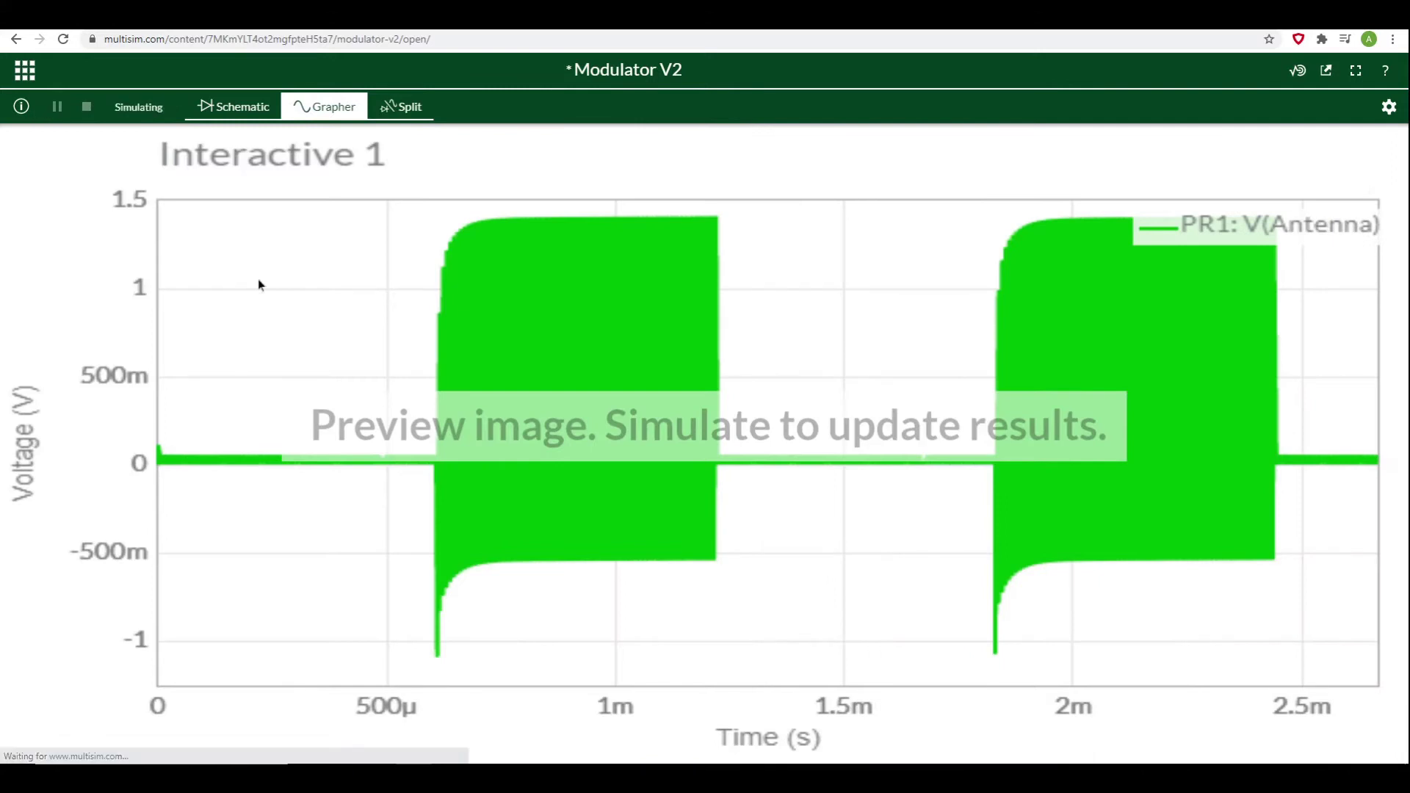
click(340, 291)
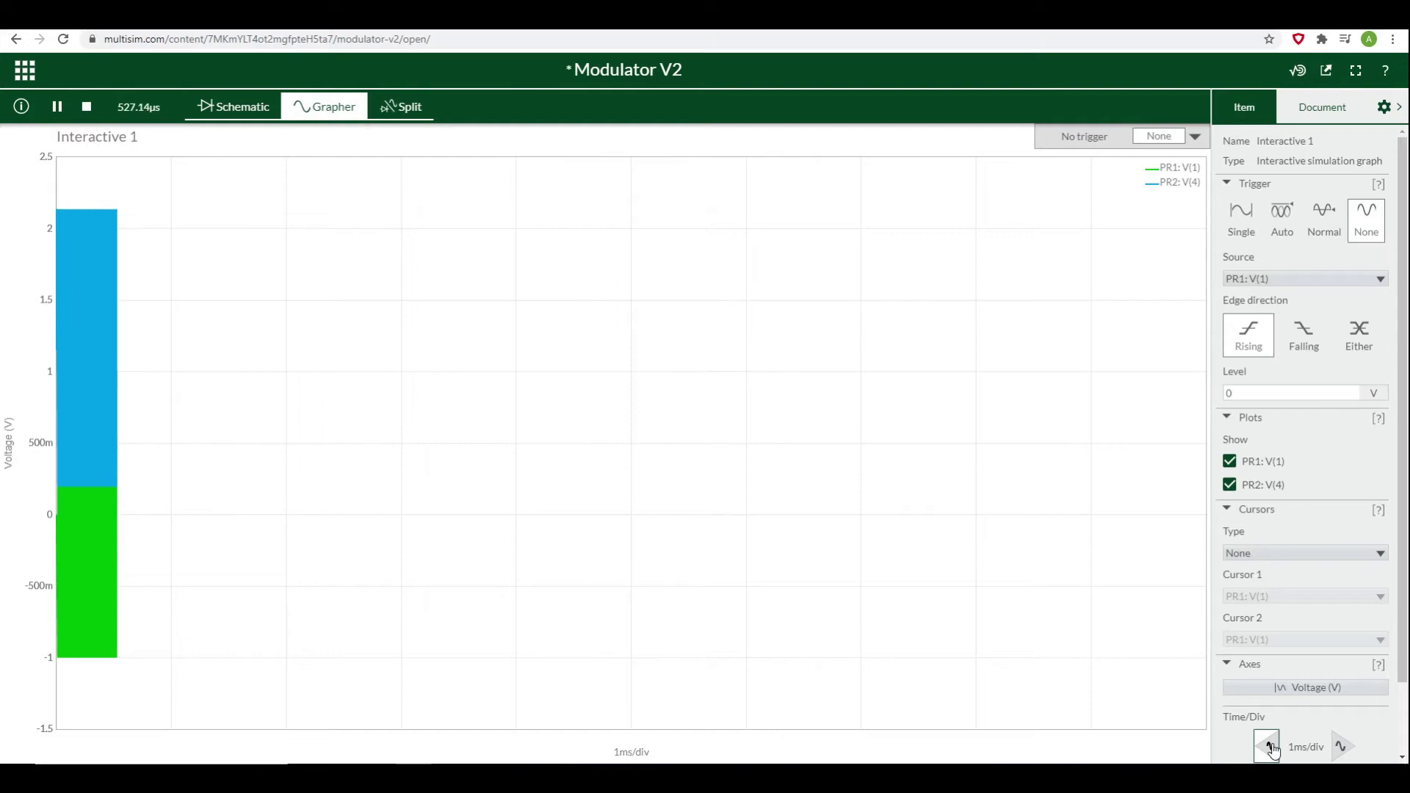
- Narrow the time scale to 20 ns/div to show individual V(1) and V(4) cycles, then pause
click(1269, 747)
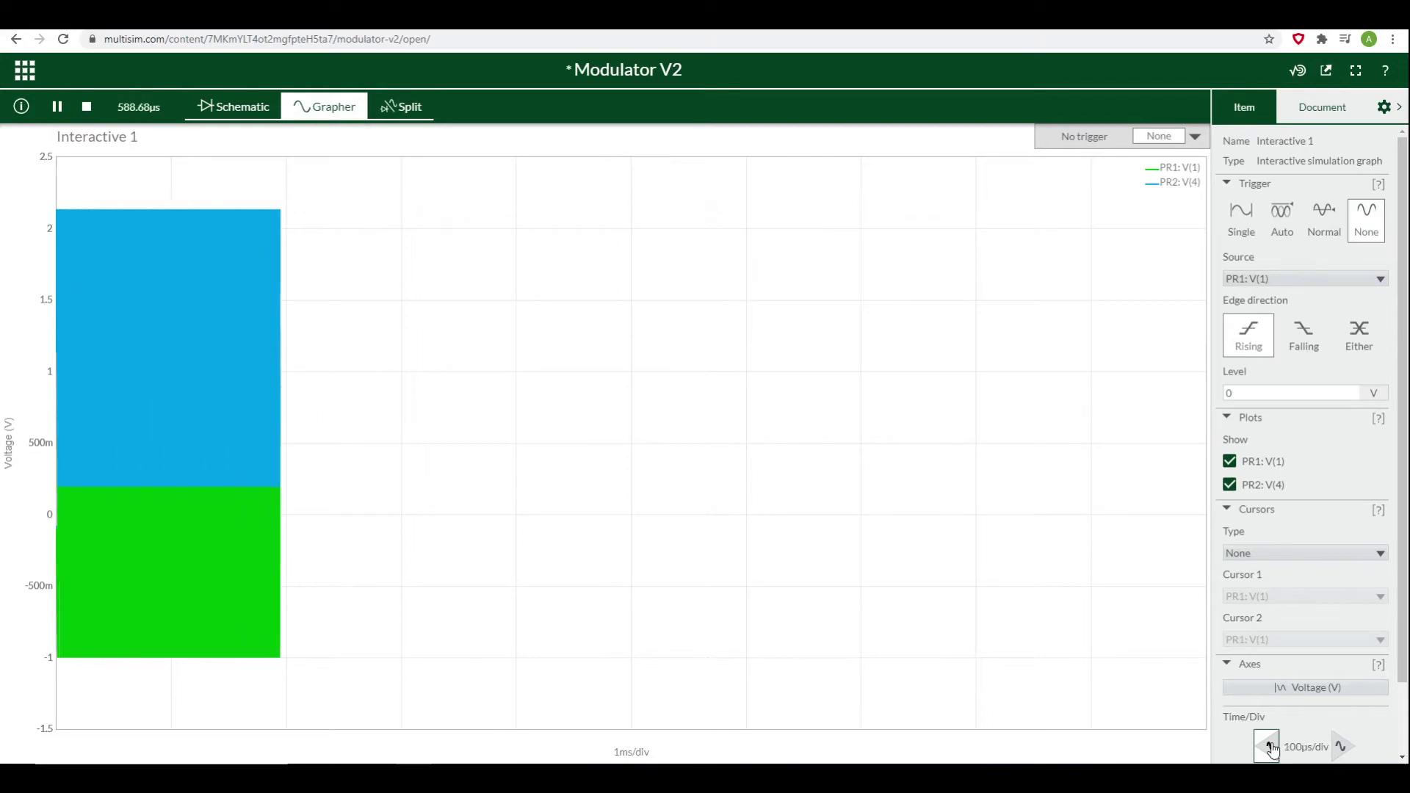
click(1268, 747)
click(1268, 747)
click(1269, 747)
click(1269, 747)
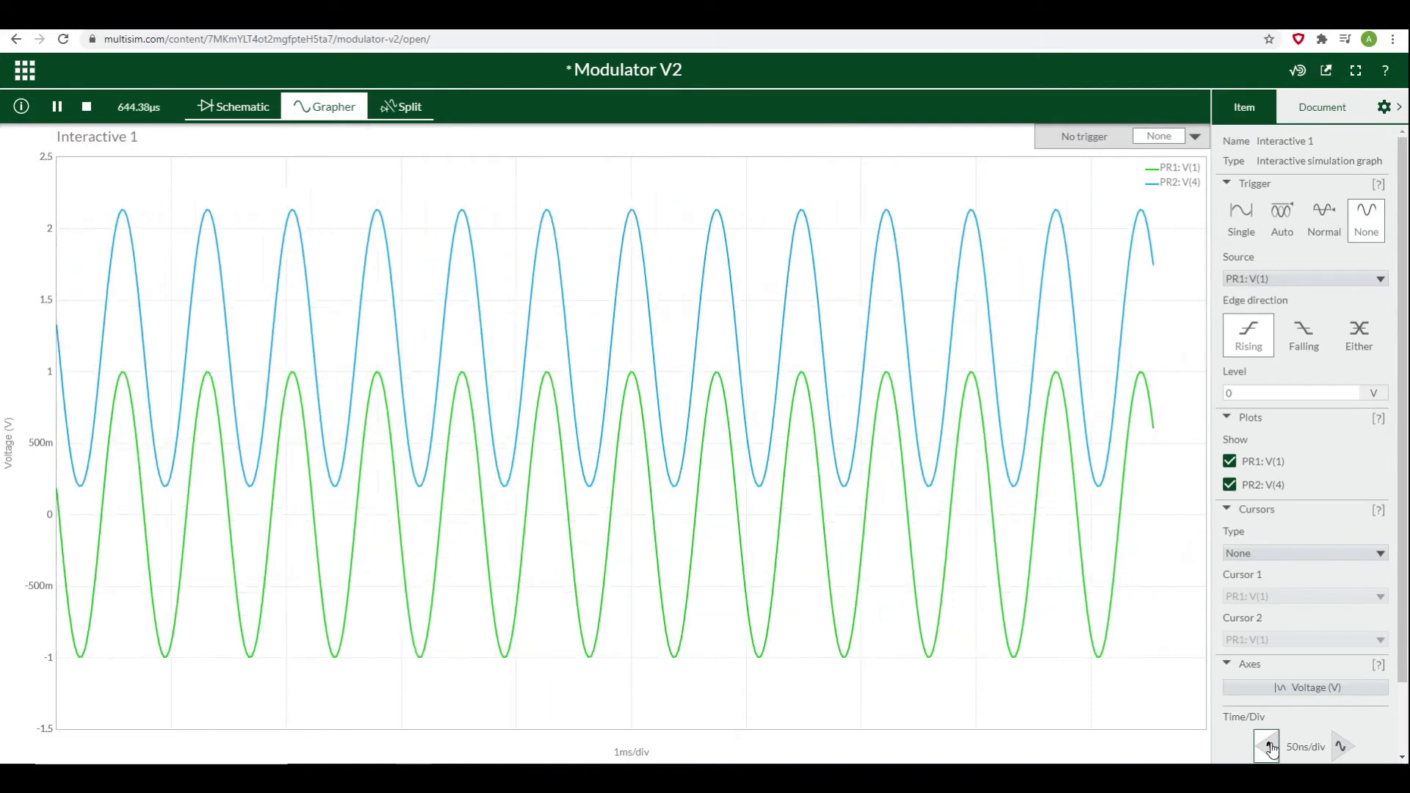
click(1269, 747)
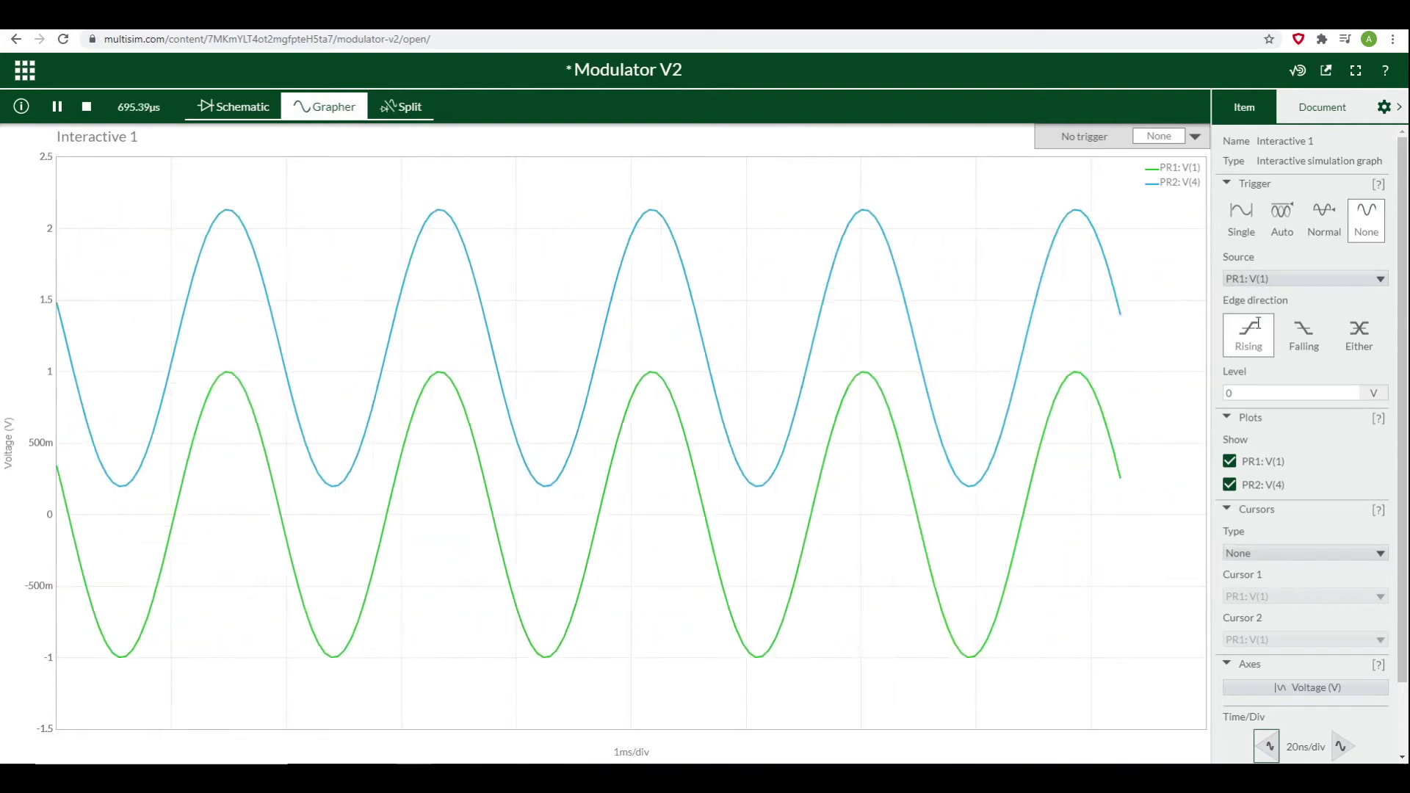
click(58, 107)
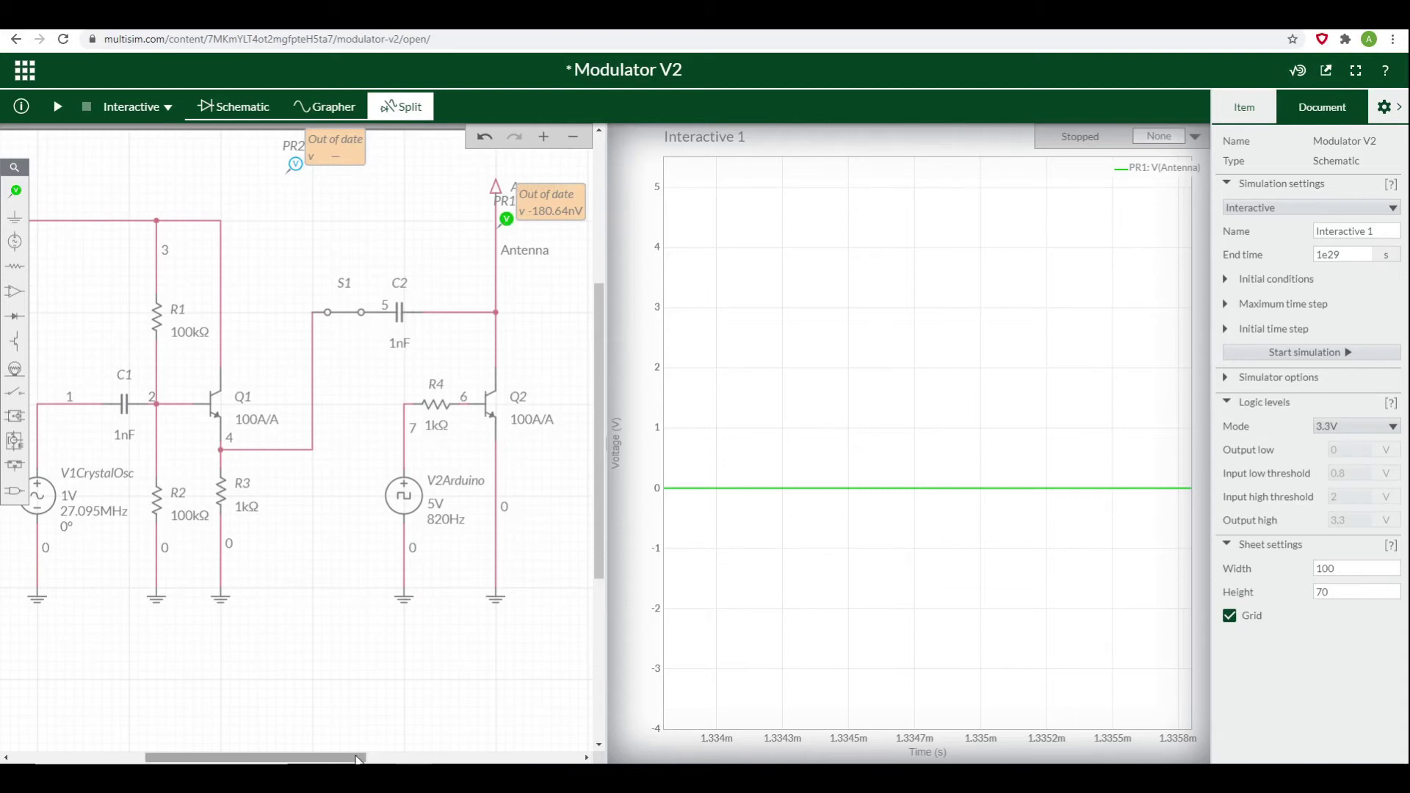
- Replace the Antenna wire to Q2's collector with one from S2's top terminal, then run with F5
drag(358, 759, 407, 759)
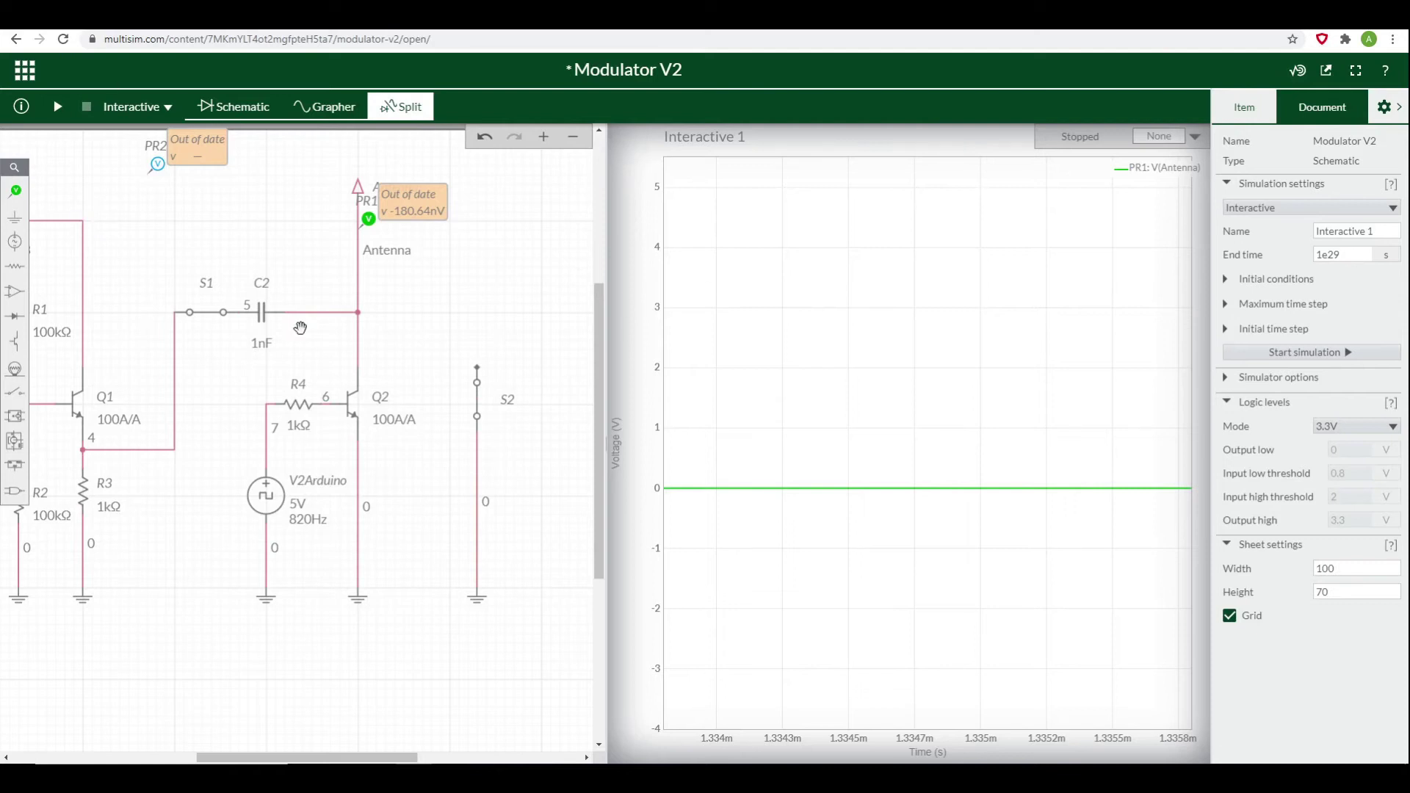
click(358, 345)
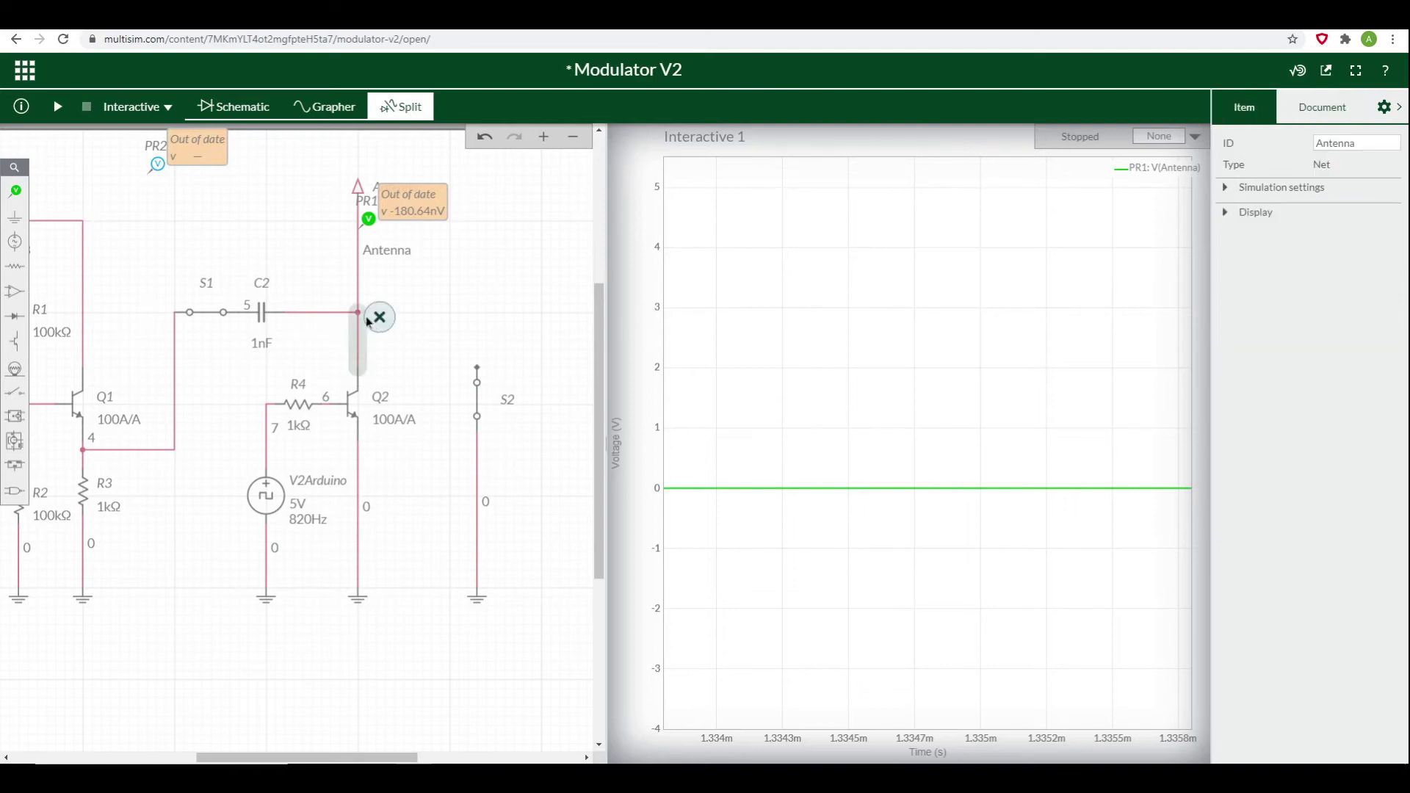
click(380, 317)
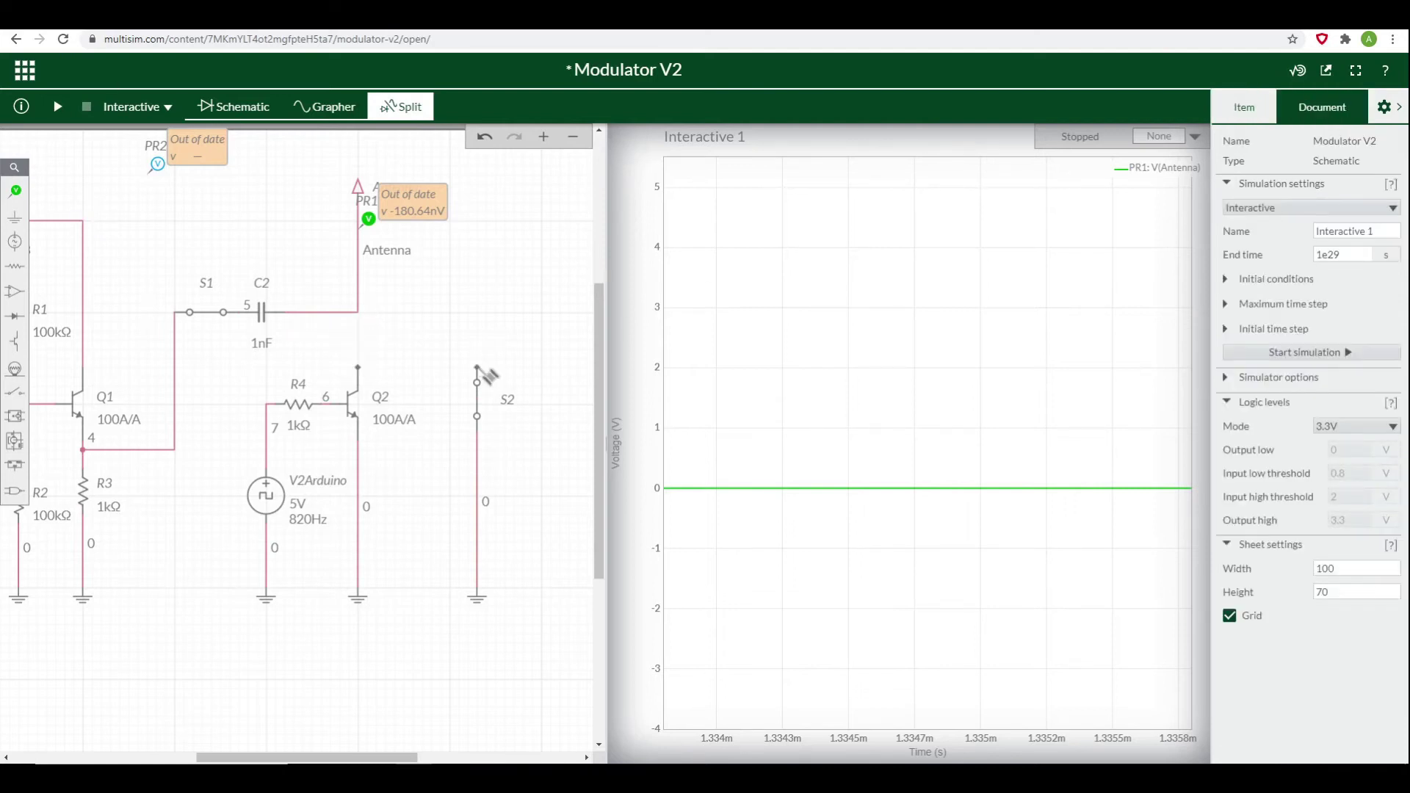
click(478, 370)
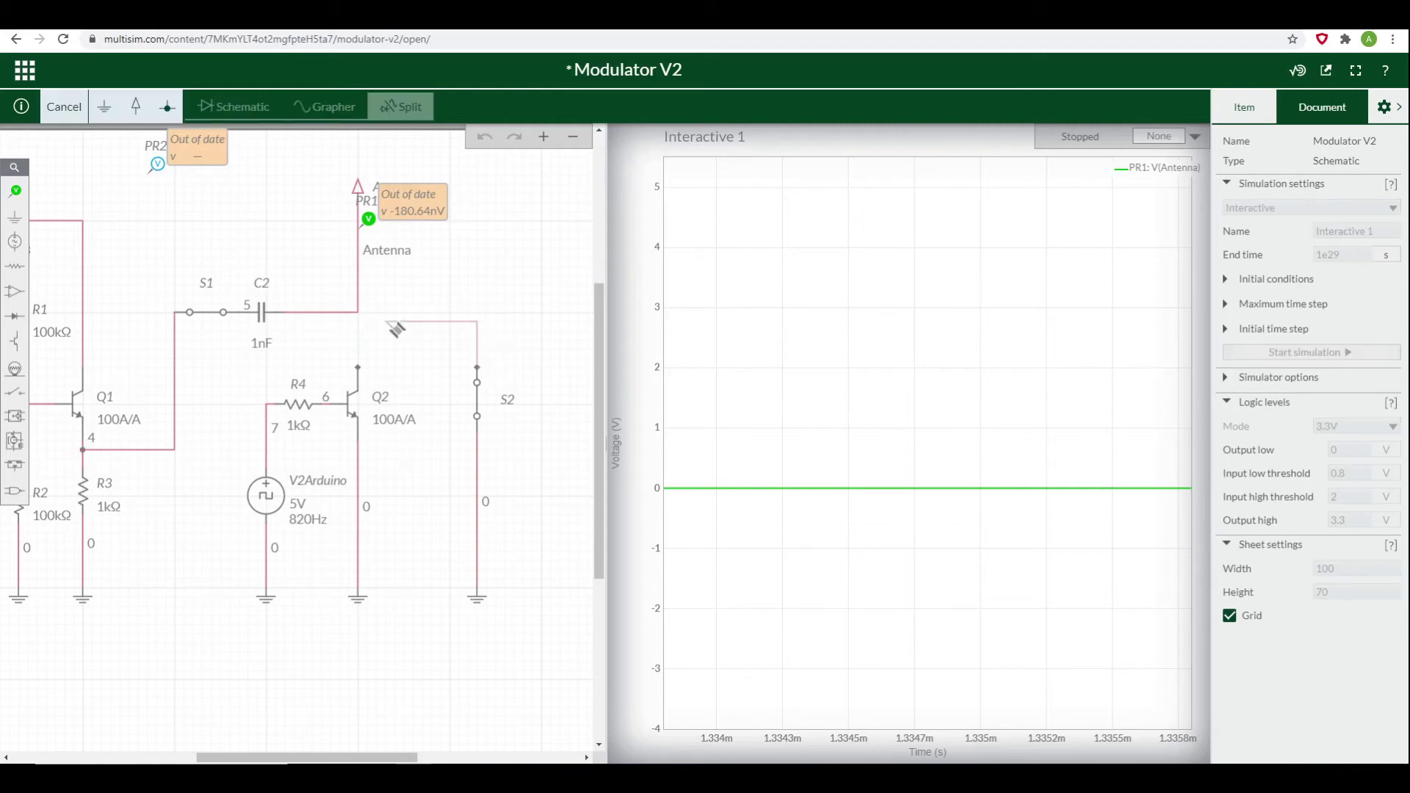
click(358, 312)
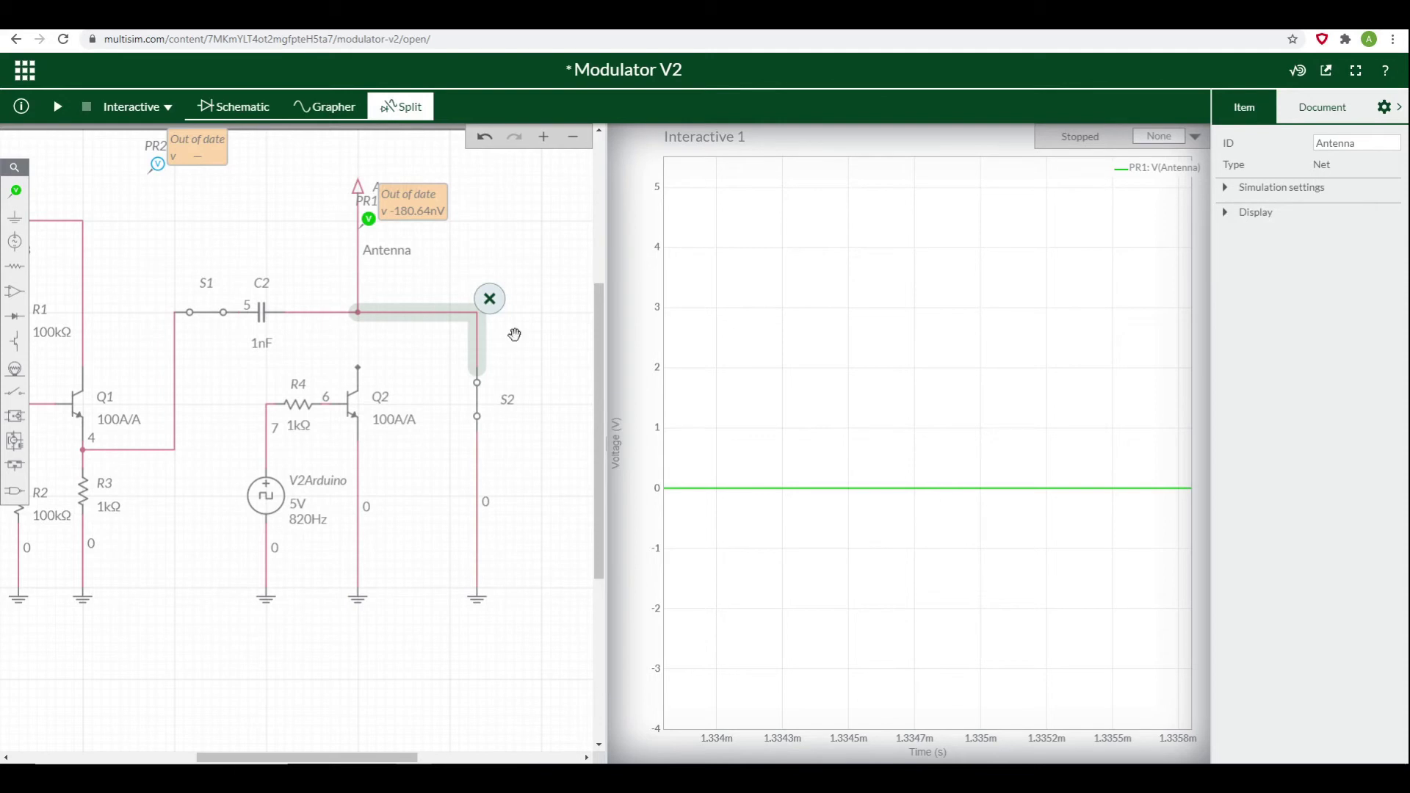
key(F5)
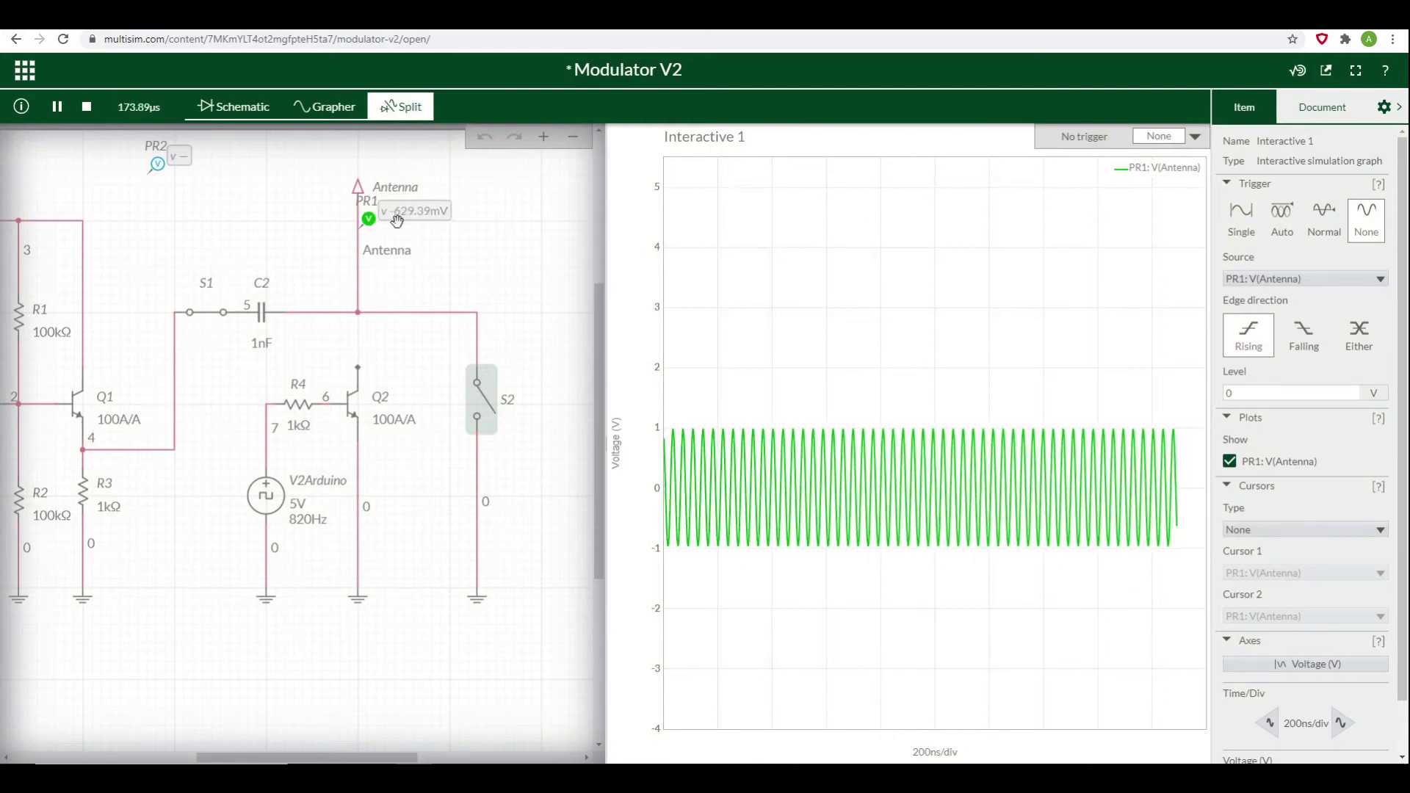
- Toggle switch S2 repeatedly during the simulation to short the antenna signal to 0 V
click(484, 409)
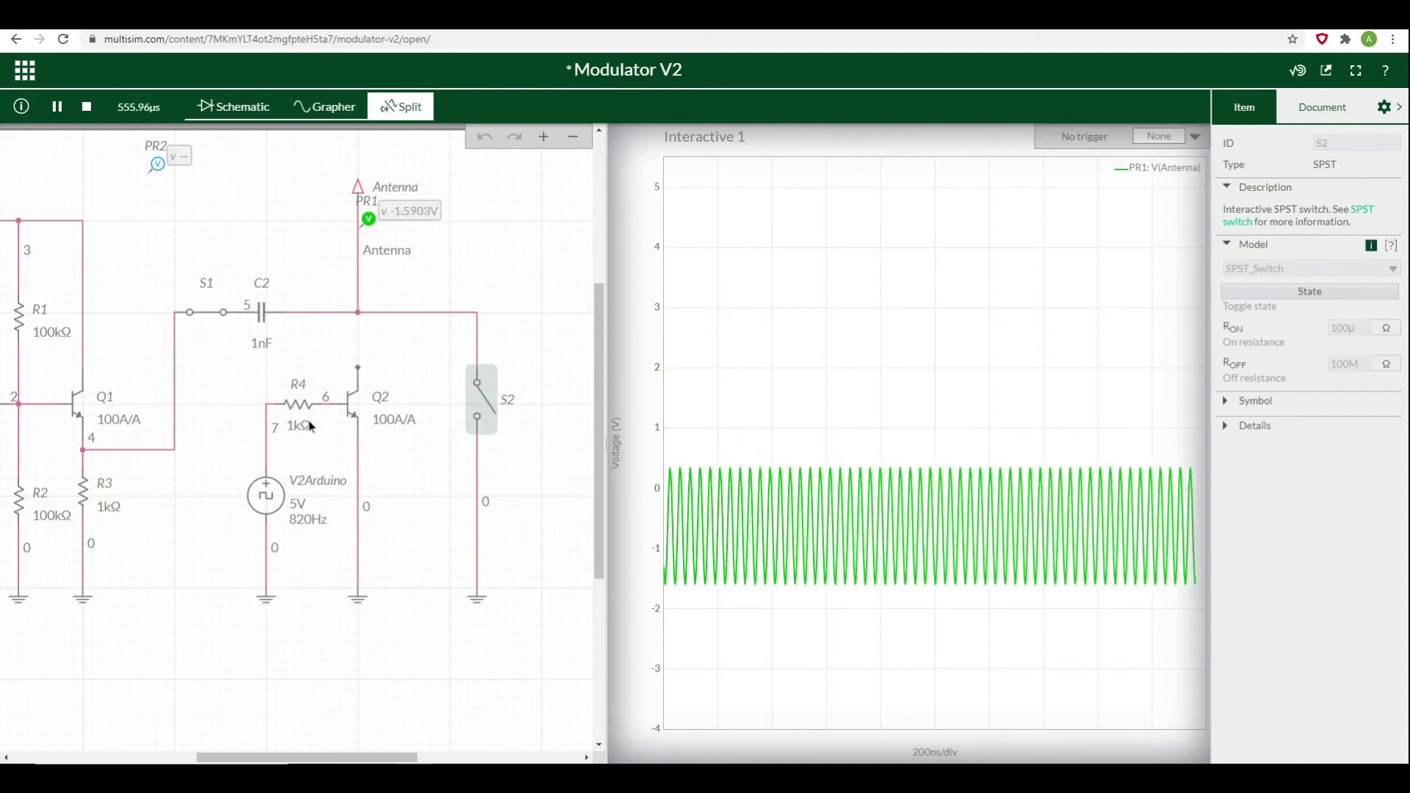
click(478, 405)
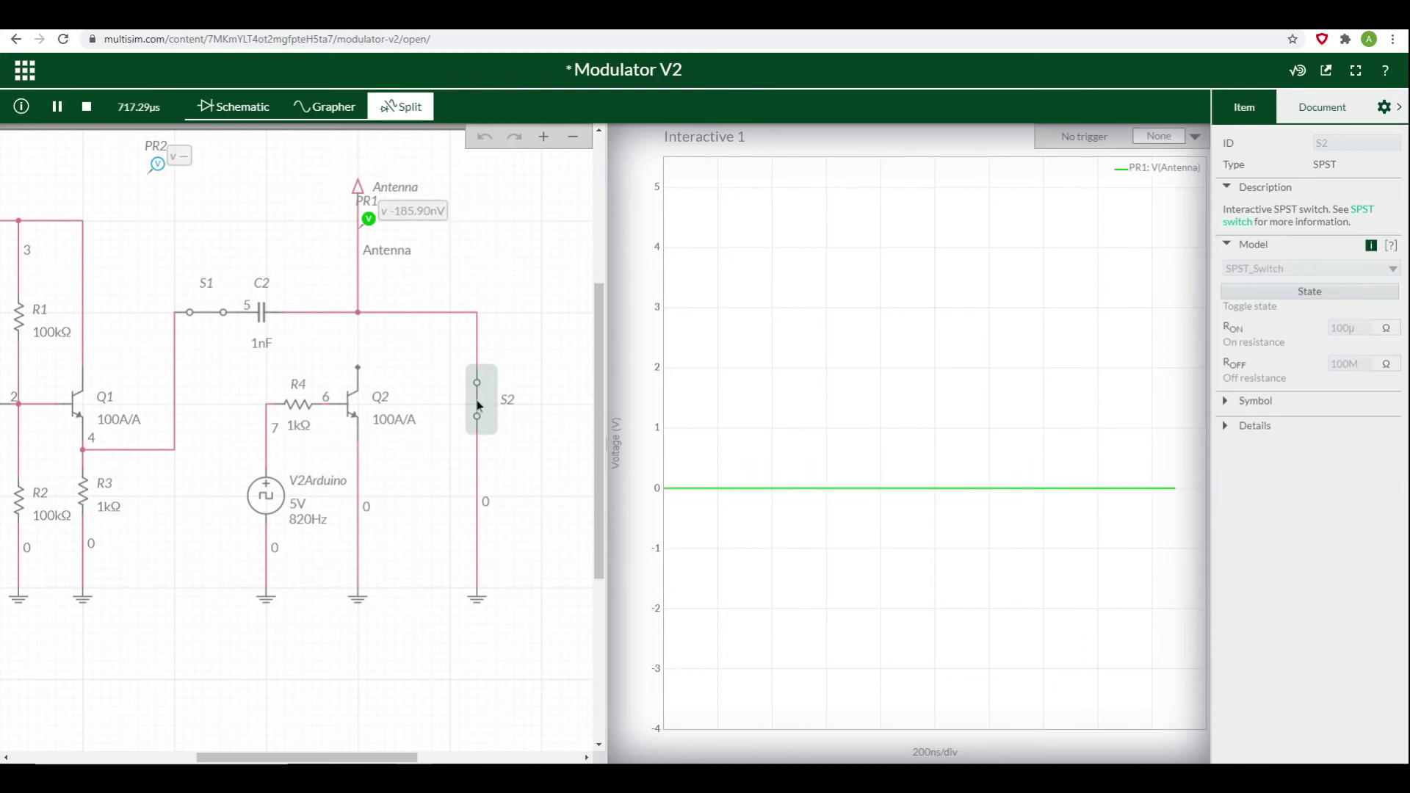
click(478, 405)
click(479, 405)
click(479, 404)
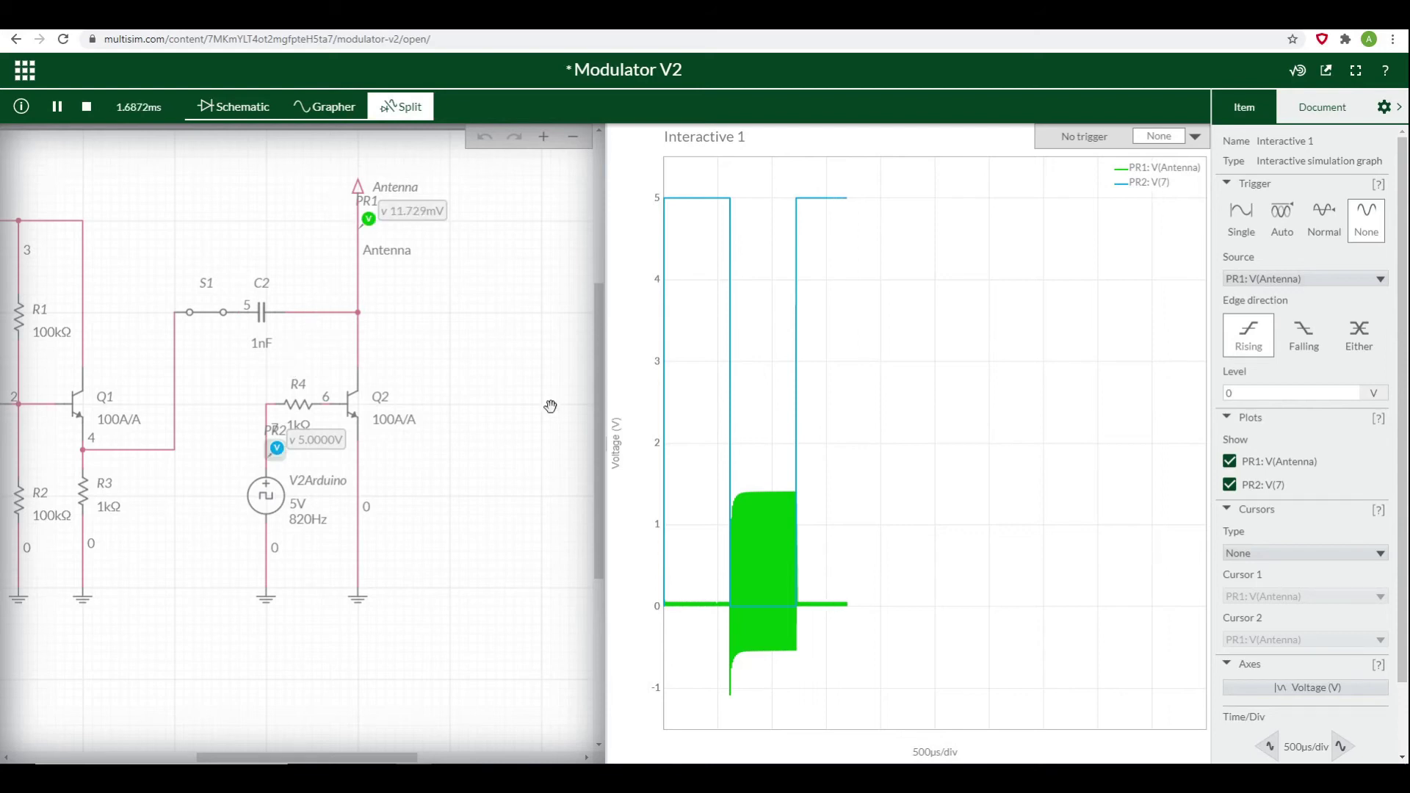
- Read trace values on the plot where the 5 V V(7) pulses gate the antenna bursts
mouse_move(685, 207)
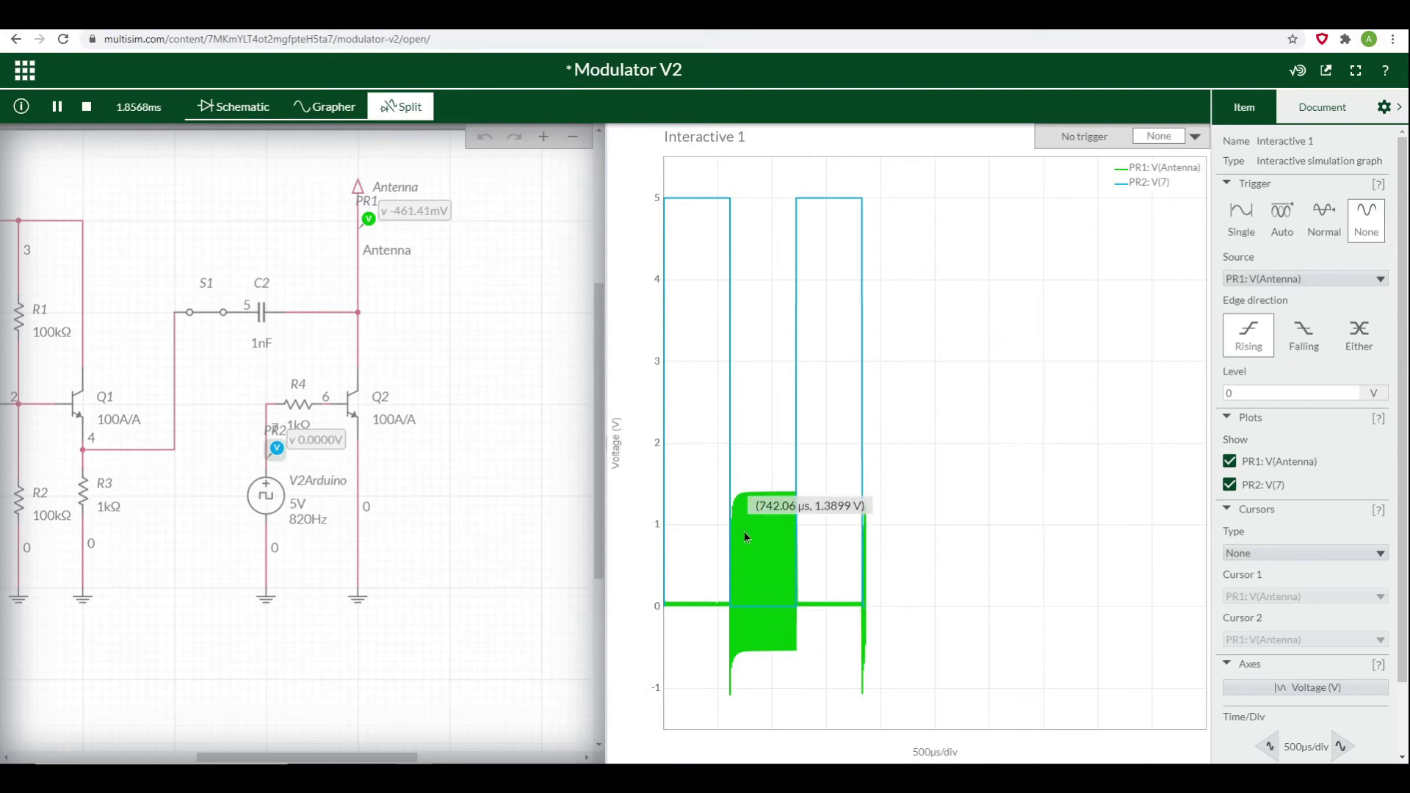
mouse_move(741, 613)
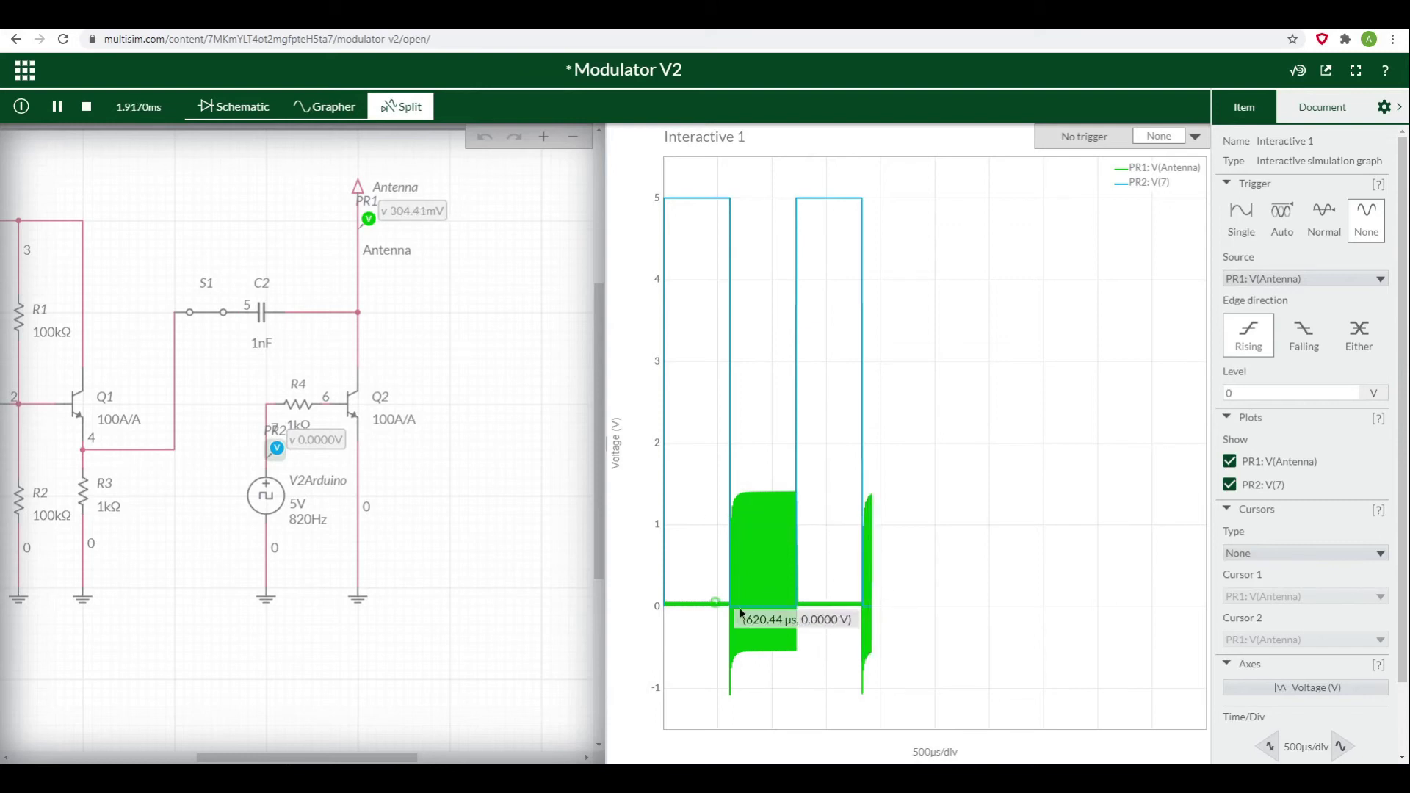